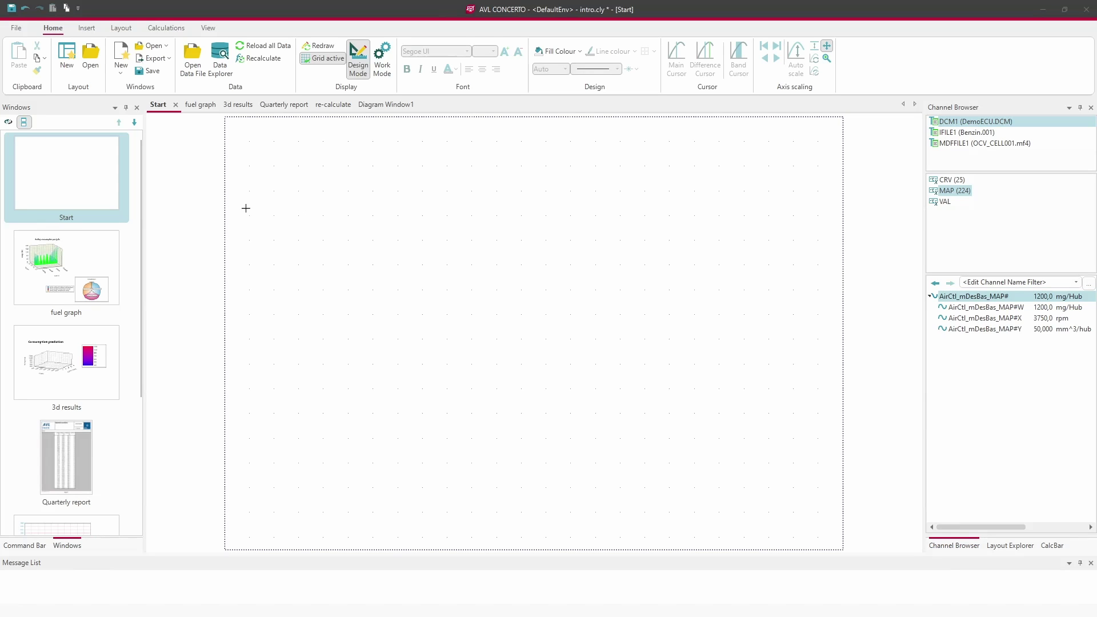
Load DTRR_001.atf from the Demo ATF Files folder and close the data browser.
left_click(219, 65)
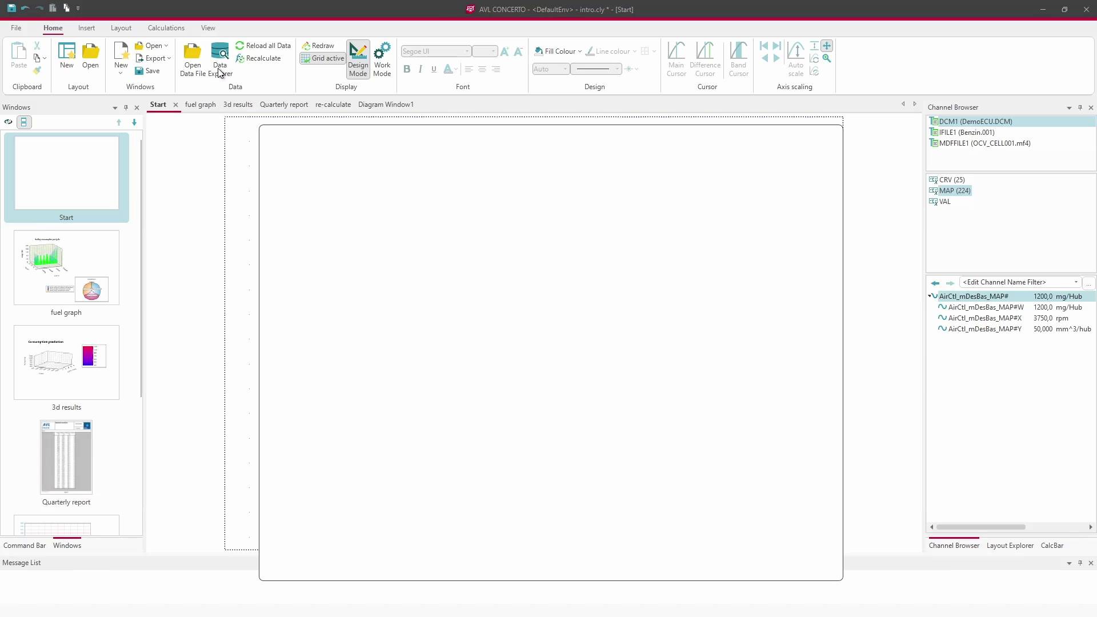
left_click(312, 287)
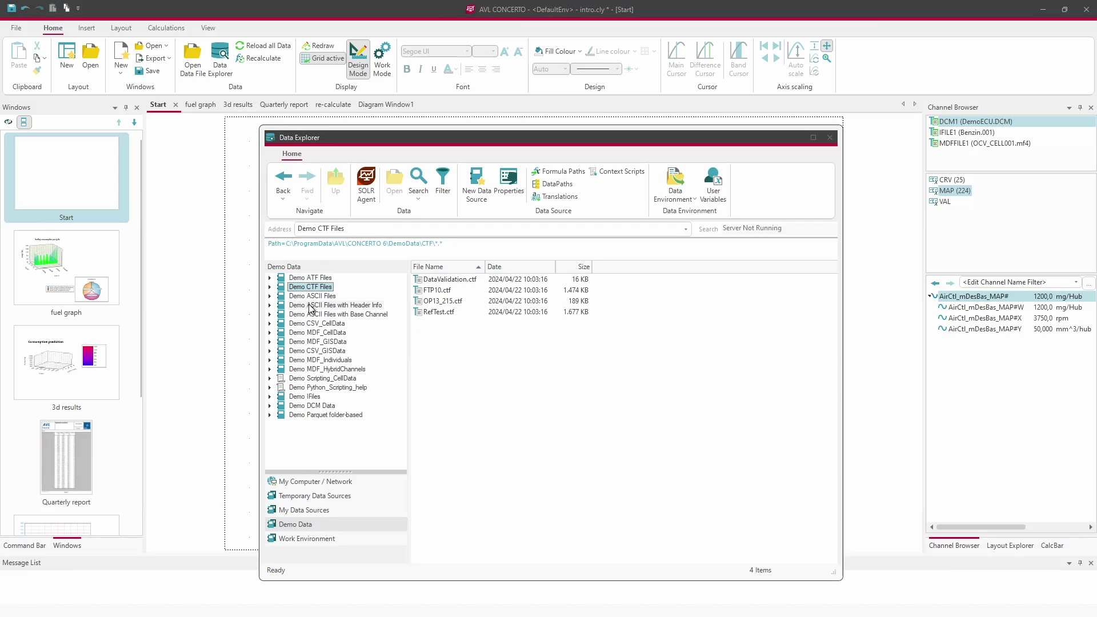
left_click(310, 306)
left_click(314, 278)
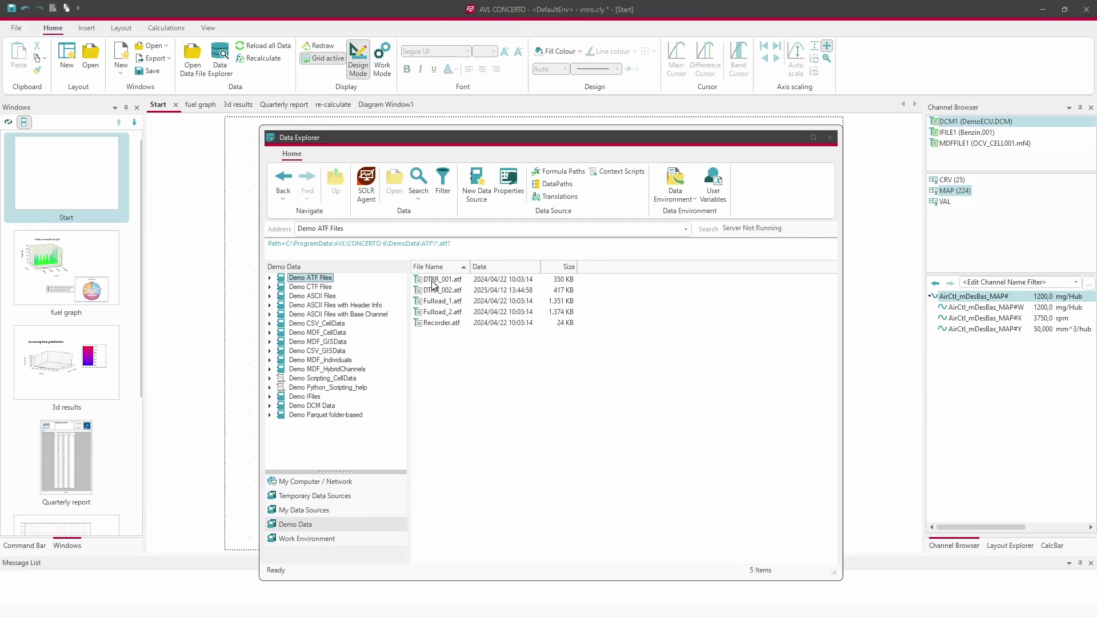
left_click(433, 280)
left_click(396, 195)
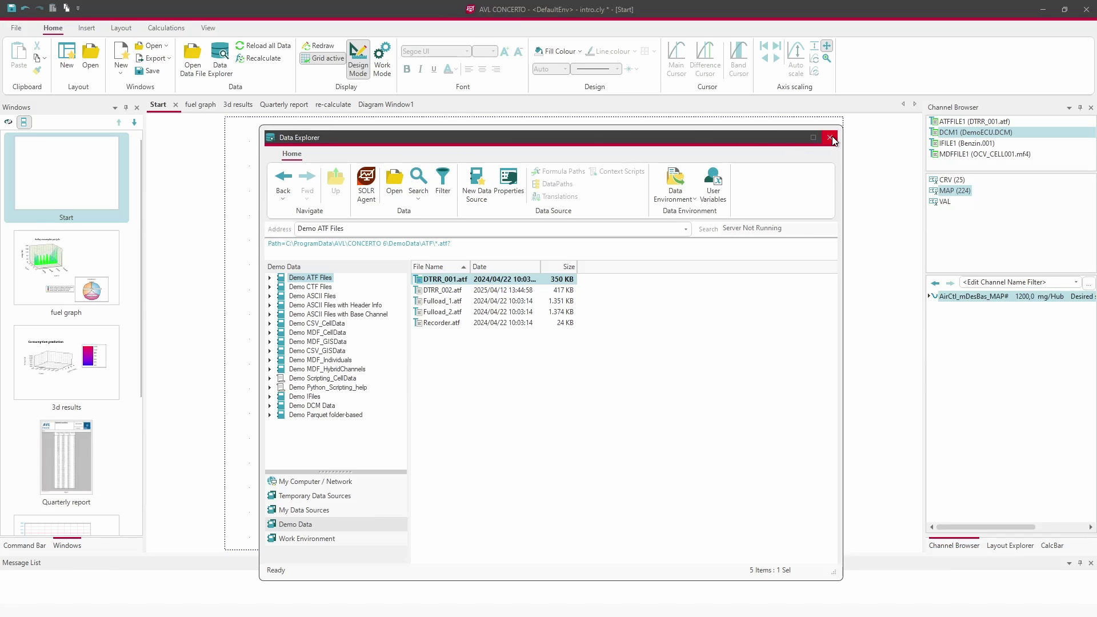
left_click(828, 138)
Chart A_SOLL_M as a line graph on the Start page, then open the fuel graph page.
left_click(960, 122)
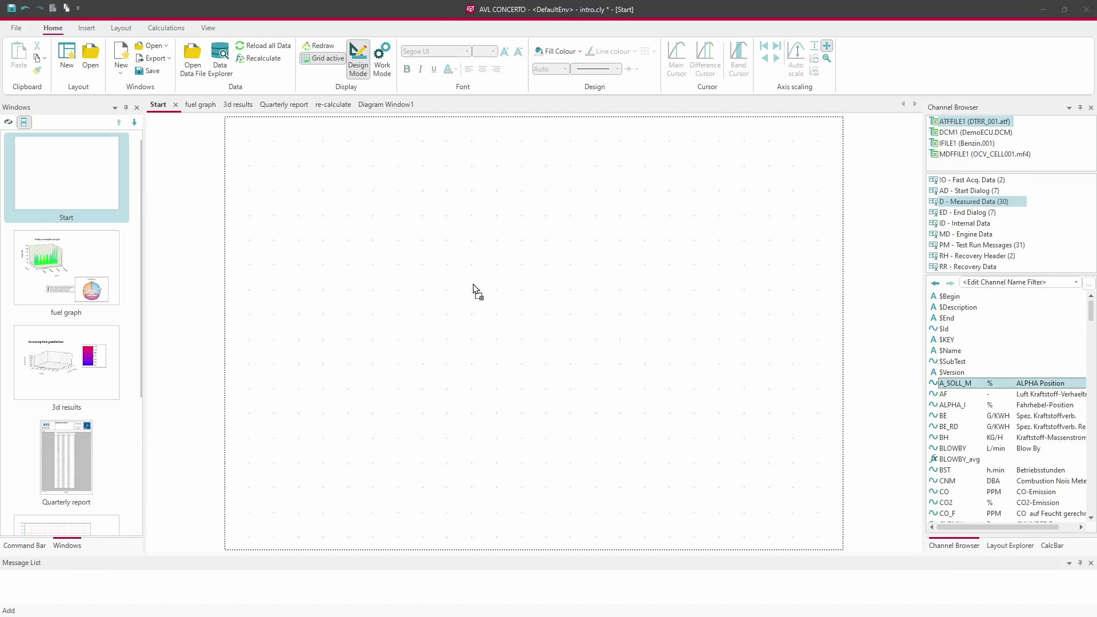
left_click_drag(957, 383, 476, 292)
left_click(703, 412)
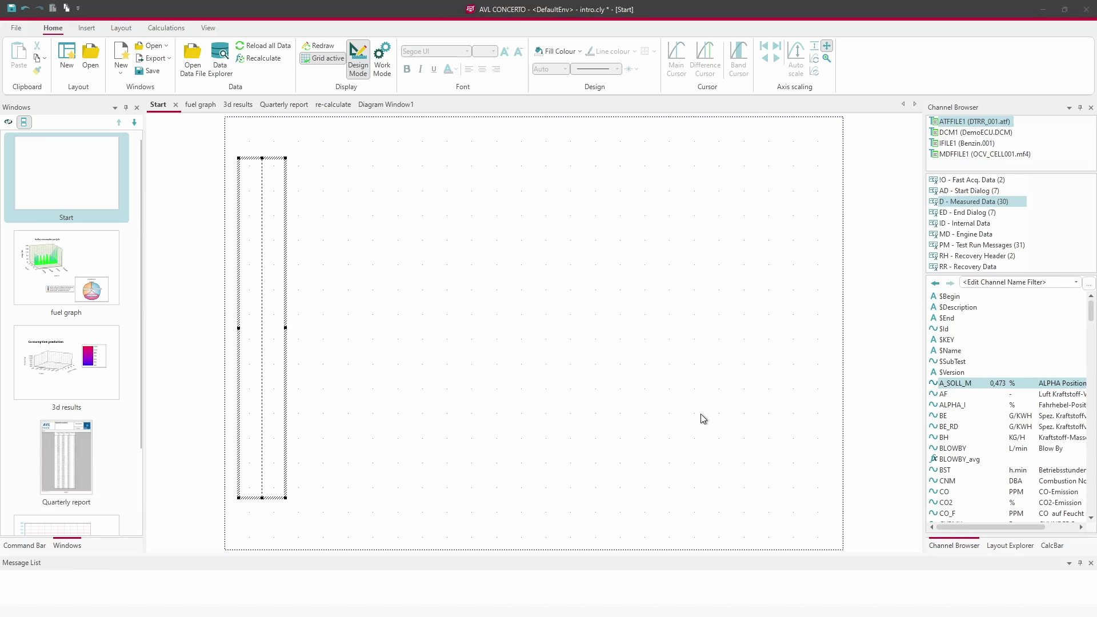
left_click(696, 430)
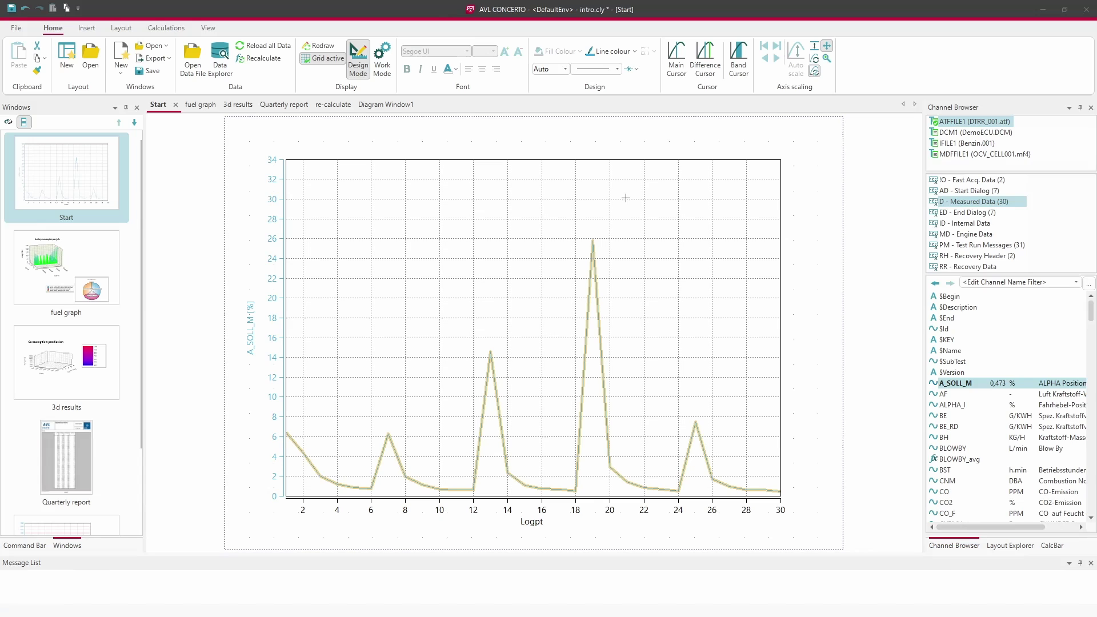
left_click(99, 249)
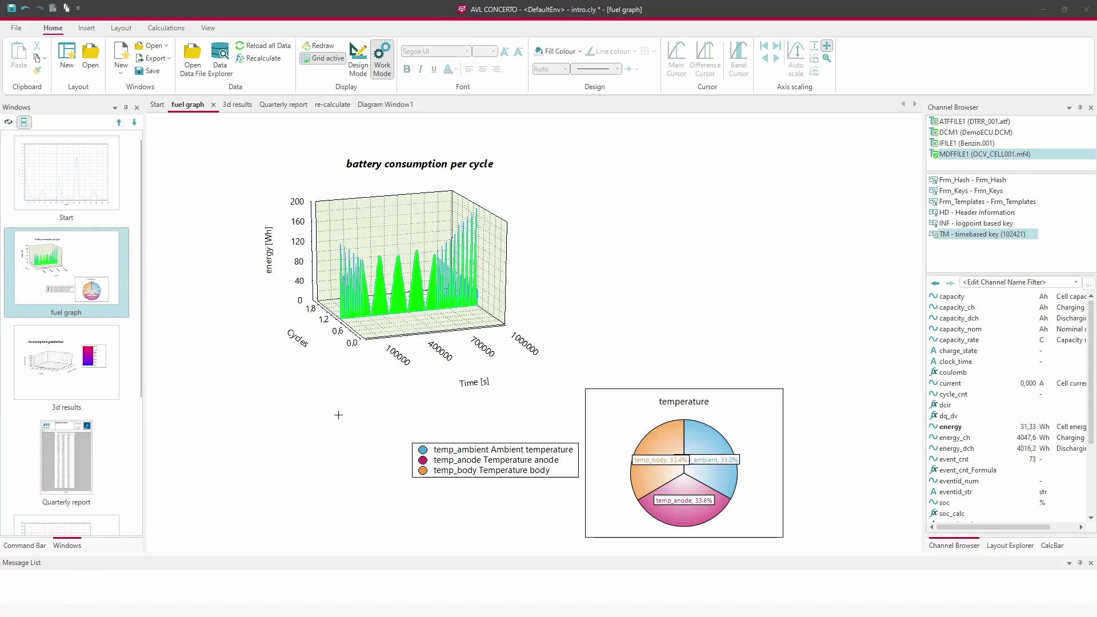
Open the properties of the Consumption prediction 3D chart on the 3d results page.
left_click(93, 387)
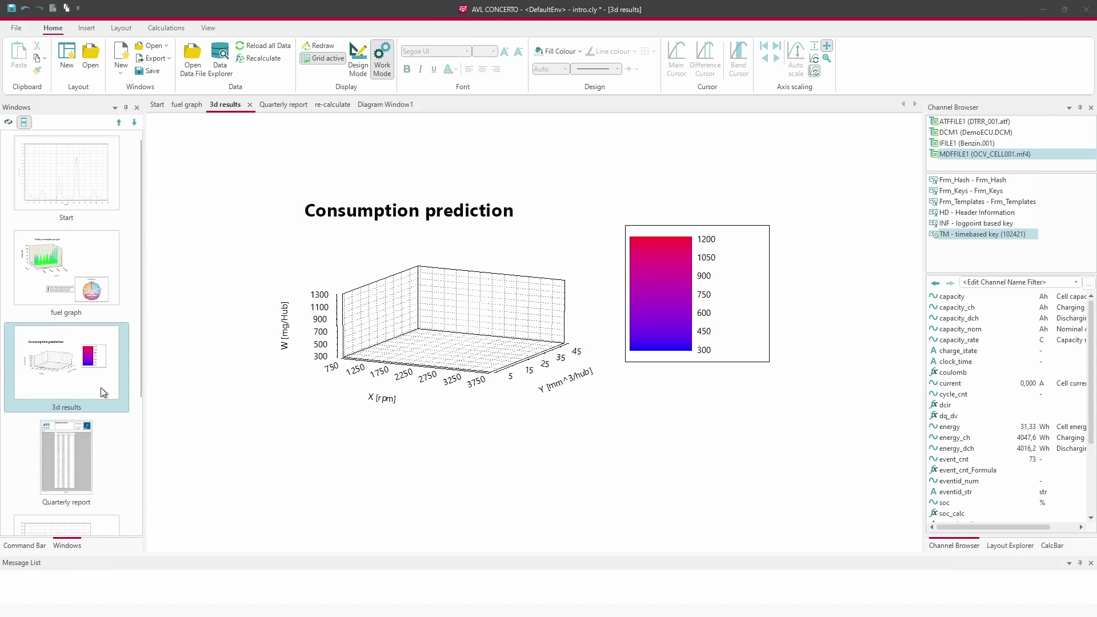
left_click(400, 353)
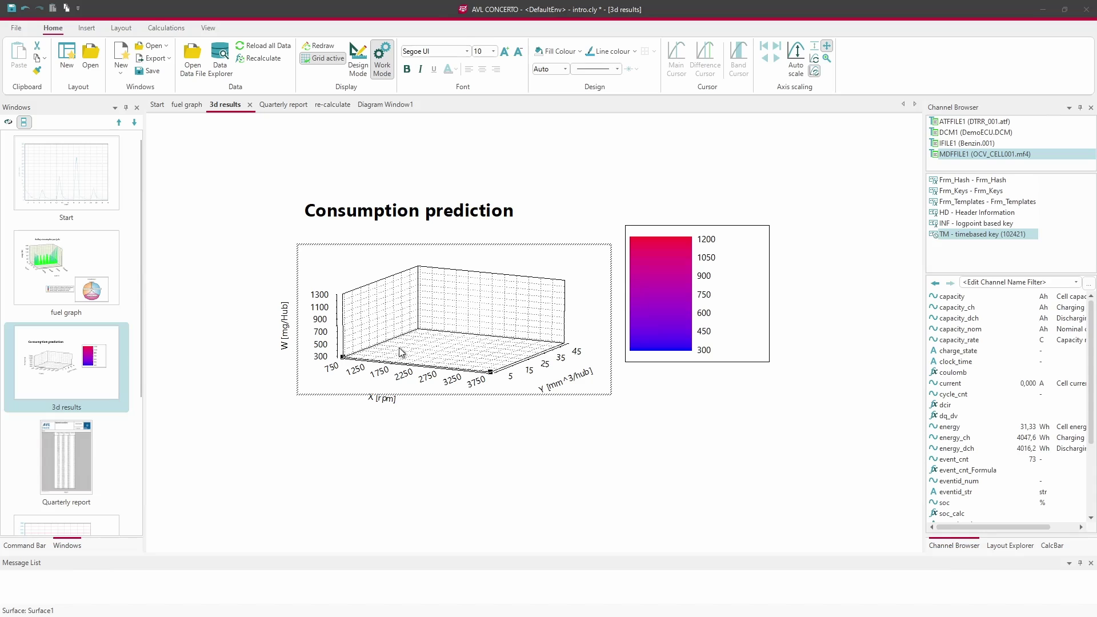
right_click(400, 350)
left_click(421, 357)
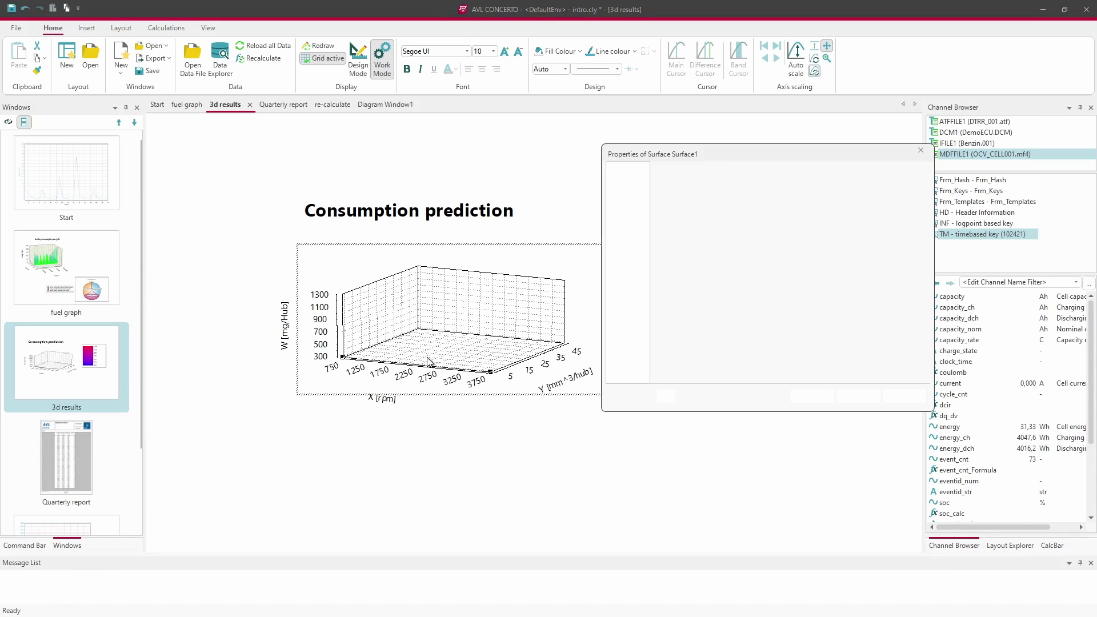
left_click_drag(718, 152, 526, 160)
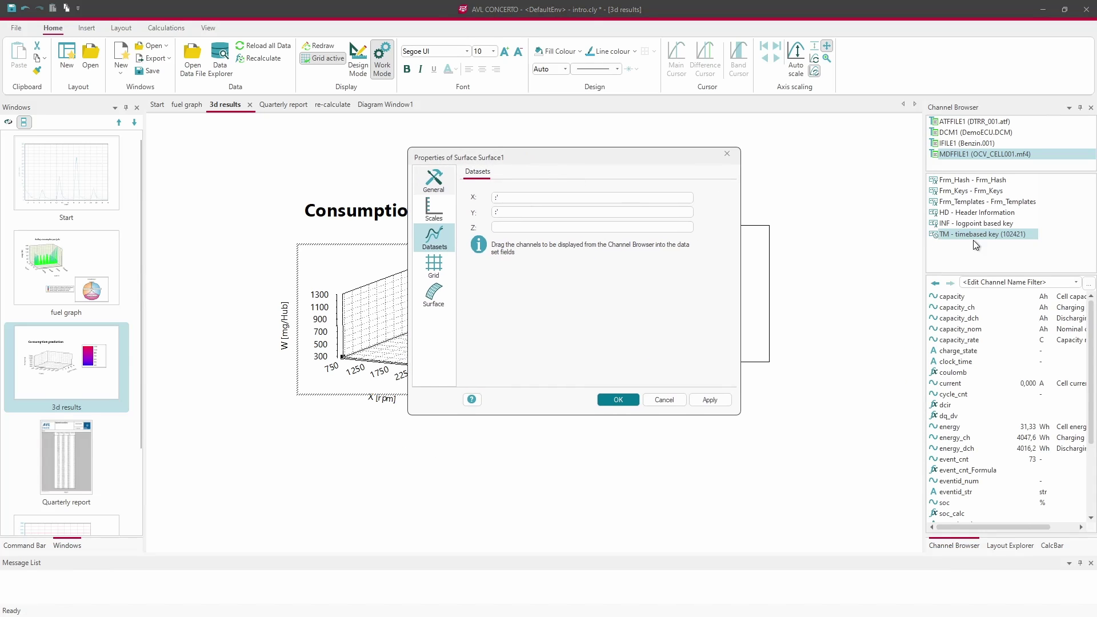
Assign AirCtl_mDesBas_MAP #X, #Y and #W to the X, Y and Z data sets, and apply.
left_click(975, 134)
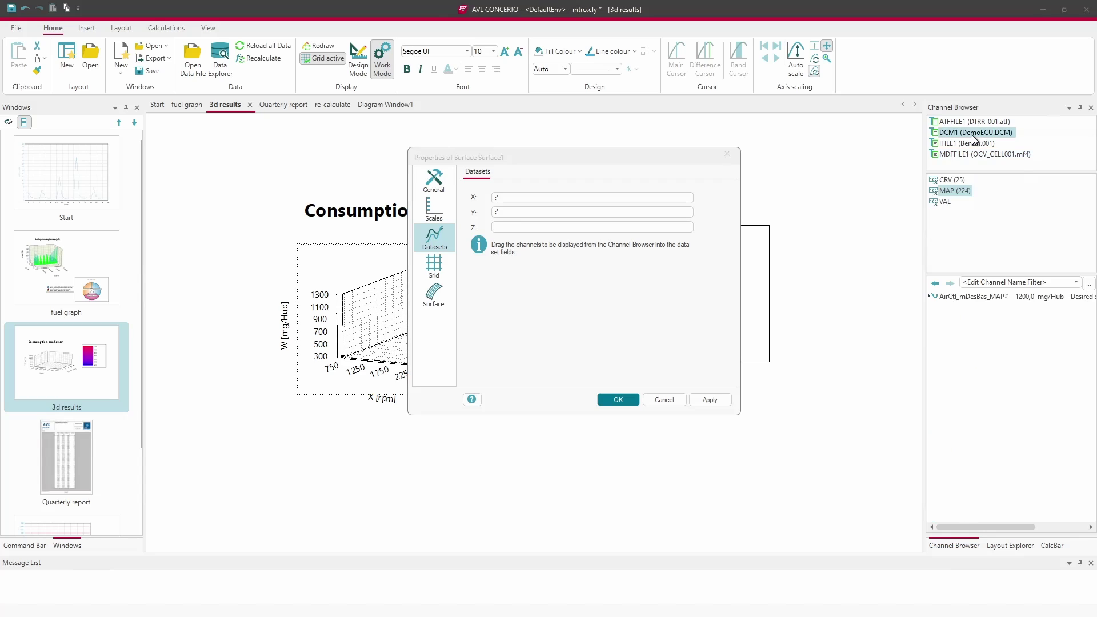
left_click(930, 297)
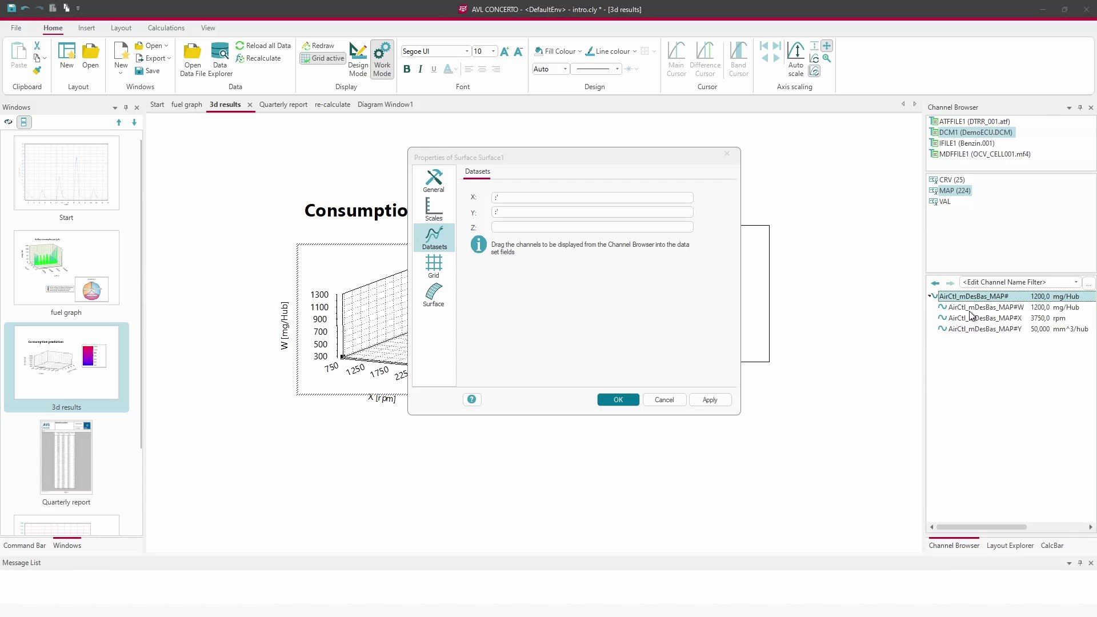
left_click_drag(968, 319, 551, 206)
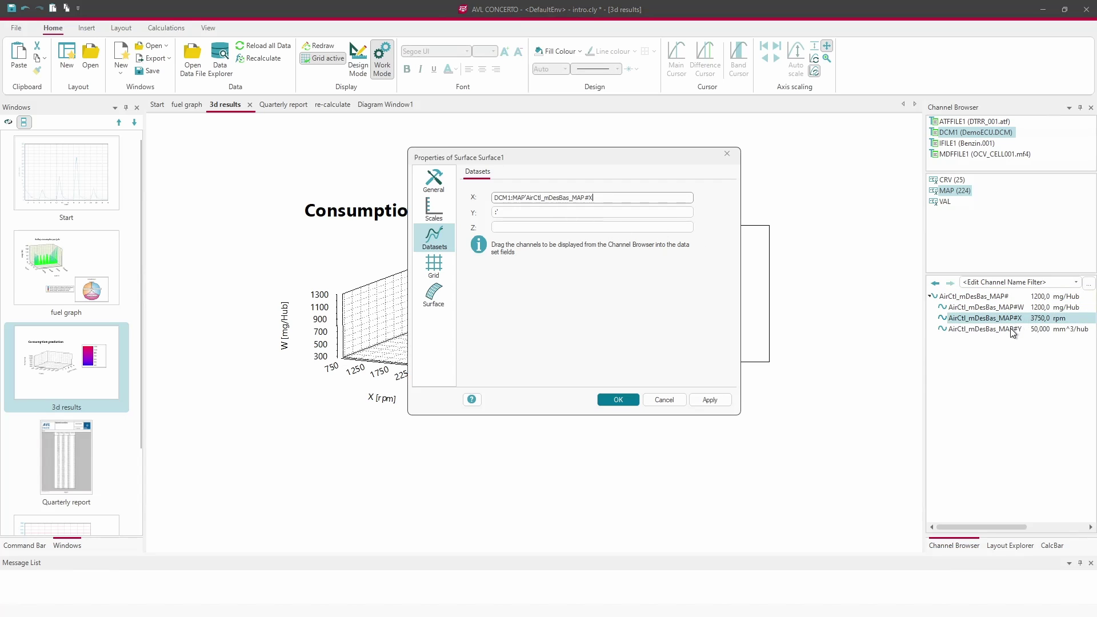
left_click_drag(985, 329, 531, 214)
left_click_drag(986, 307, 626, 268)
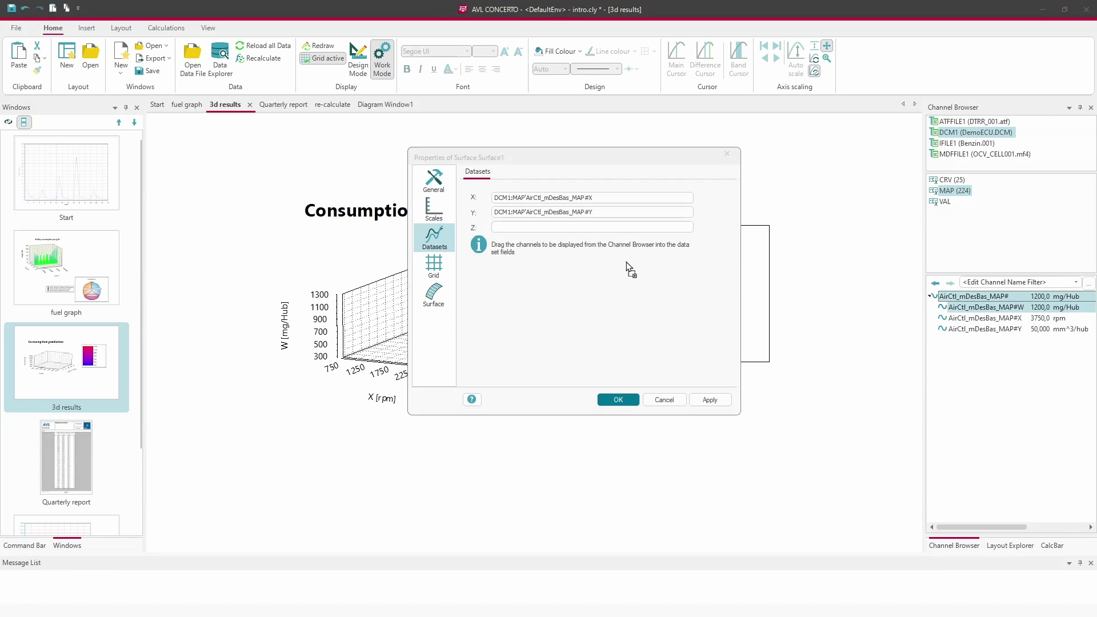
left_click_drag(576, 226, 576, 227)
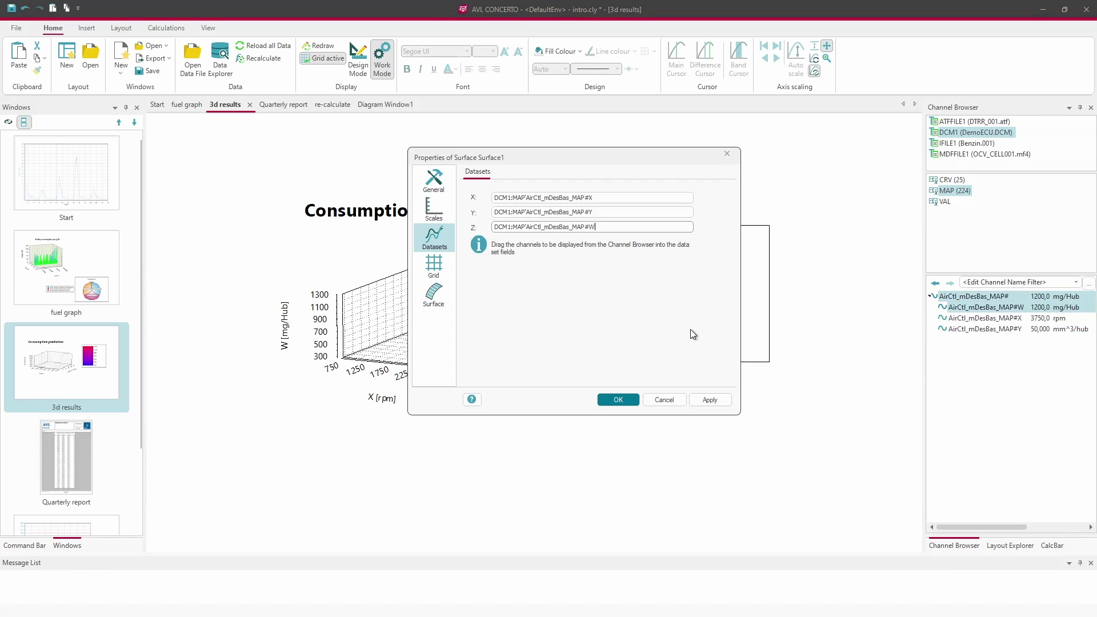
left_click(707, 399)
left_click(628, 397)
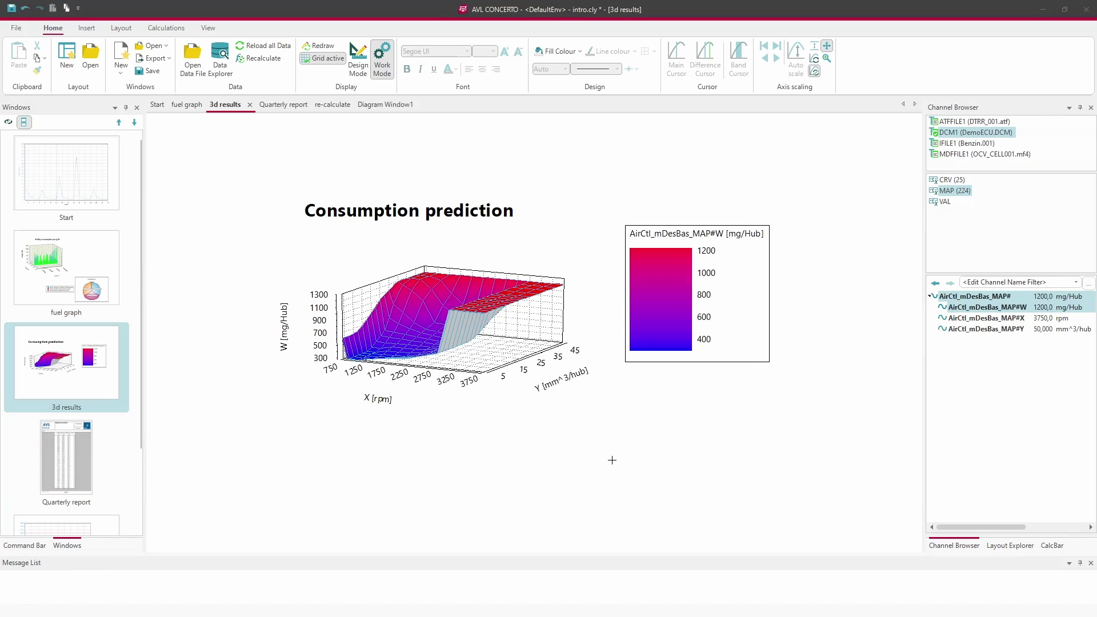
left_click_drag(489, 382, 566, 367)
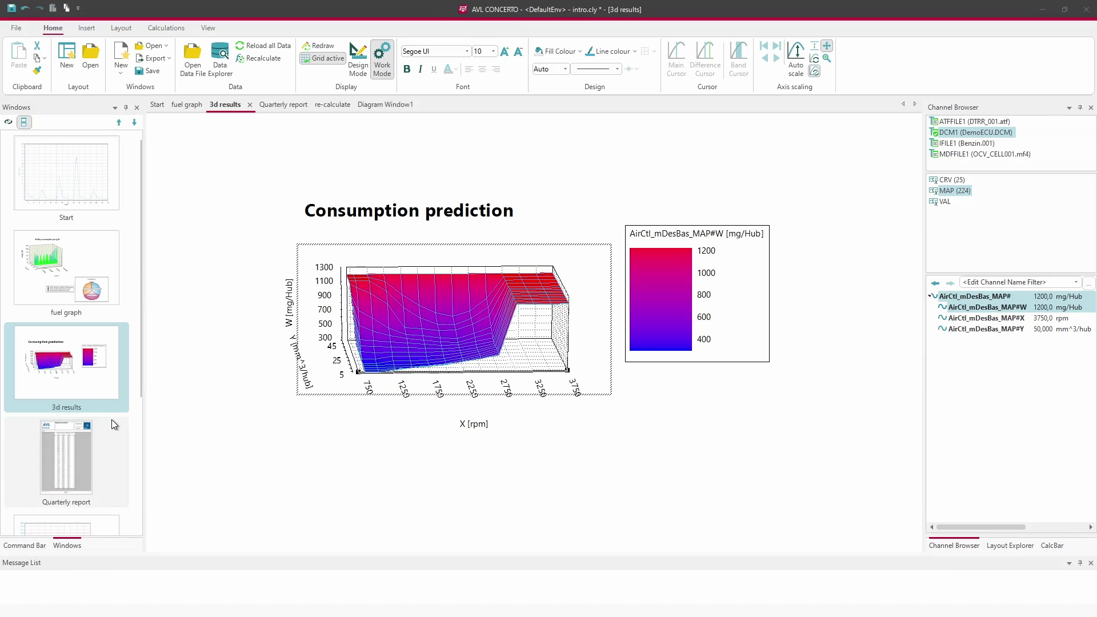
scroll(120, 424, "down", 3)
Review the Quarterly report table's column properties, then open the re-calculate energy_dch diagram.
left_click(91, 277)
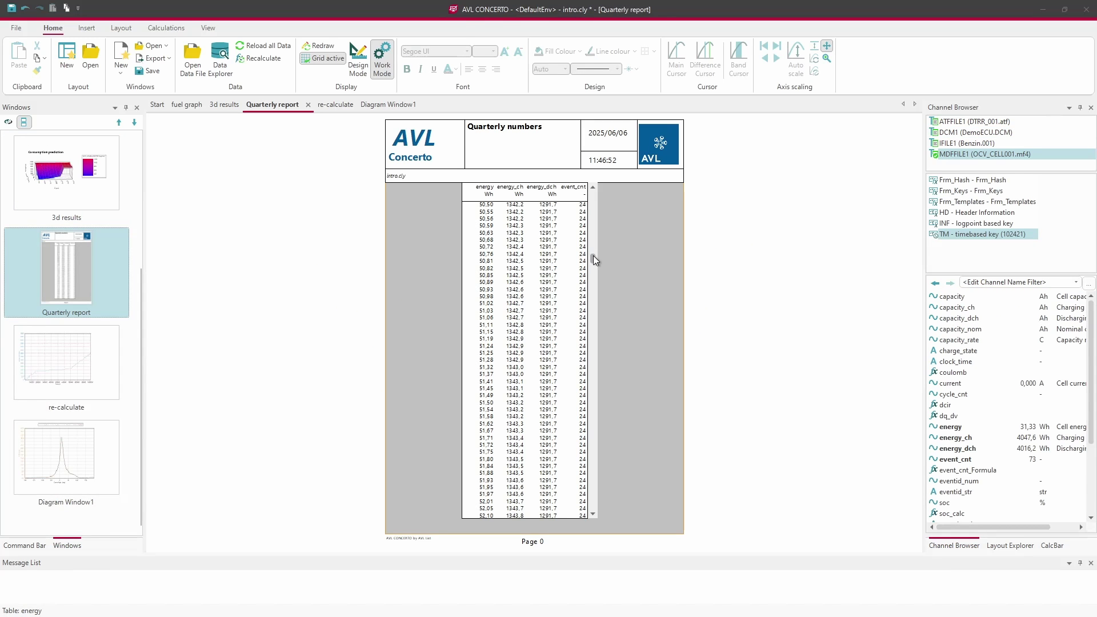
mouse_move(594, 256)
left_mouse_down()
mouse_move(593, 245)
mouse_move(595, 266)
left_mouse_up()
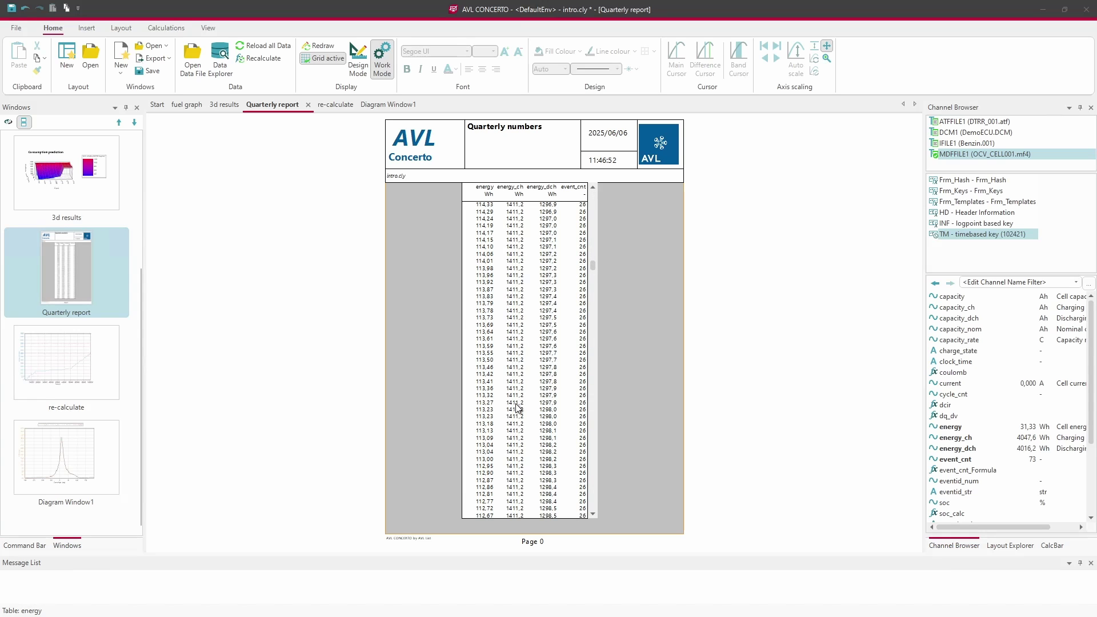
double_click(515, 404)
left_click_drag(577, 156, 842, 160)
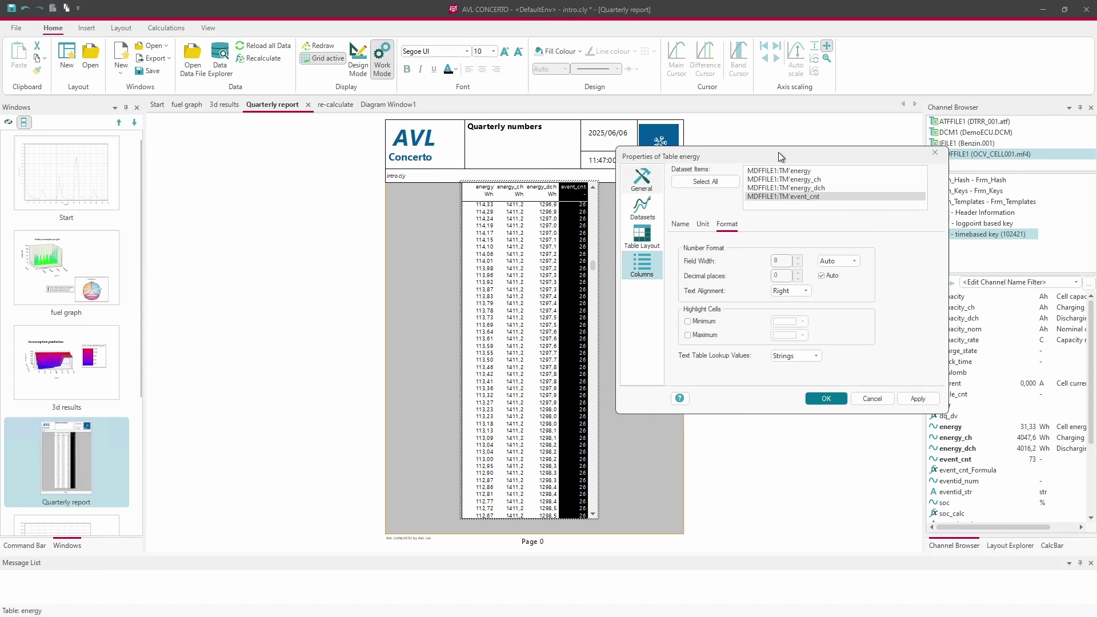
key("Up")
key("Up")
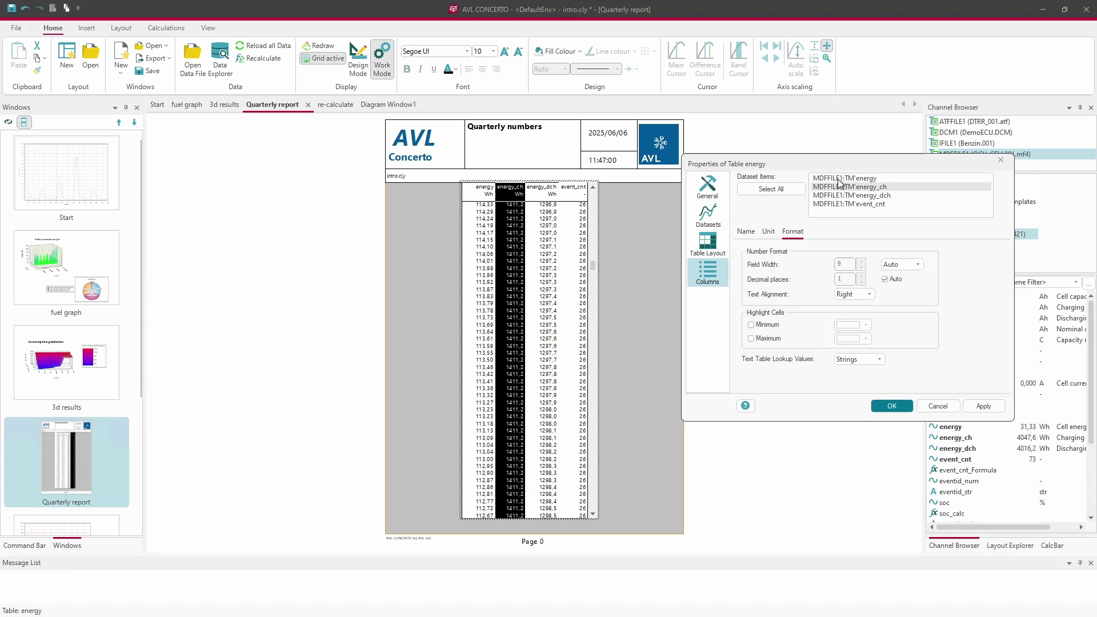
key("Up")
left_click(1000, 161)
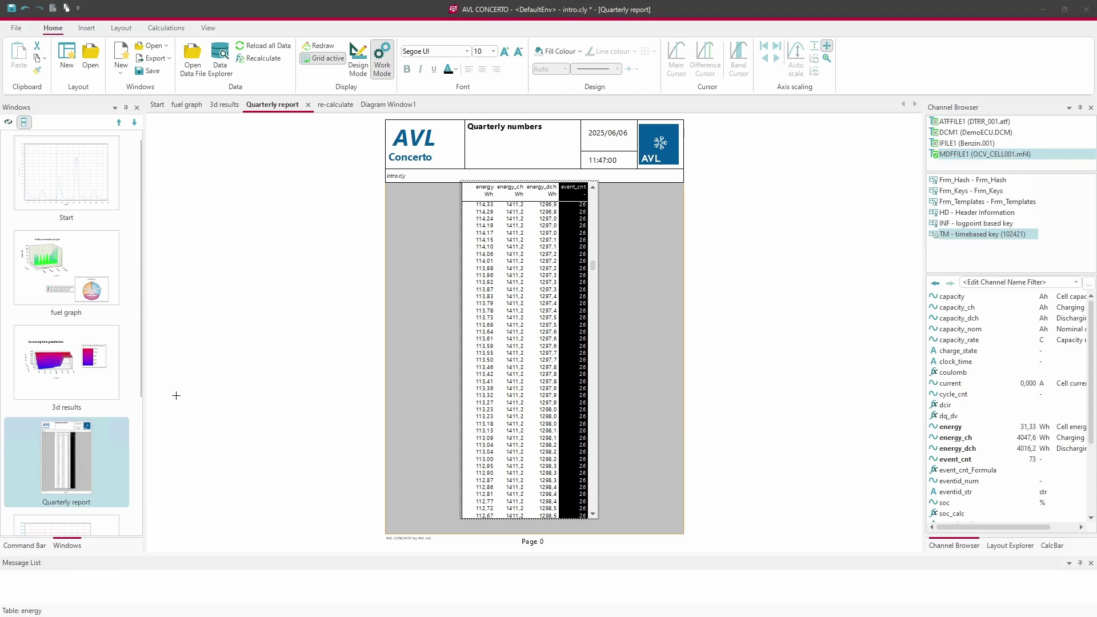
scroll(123, 404, "down", 3)
left_click(106, 370)
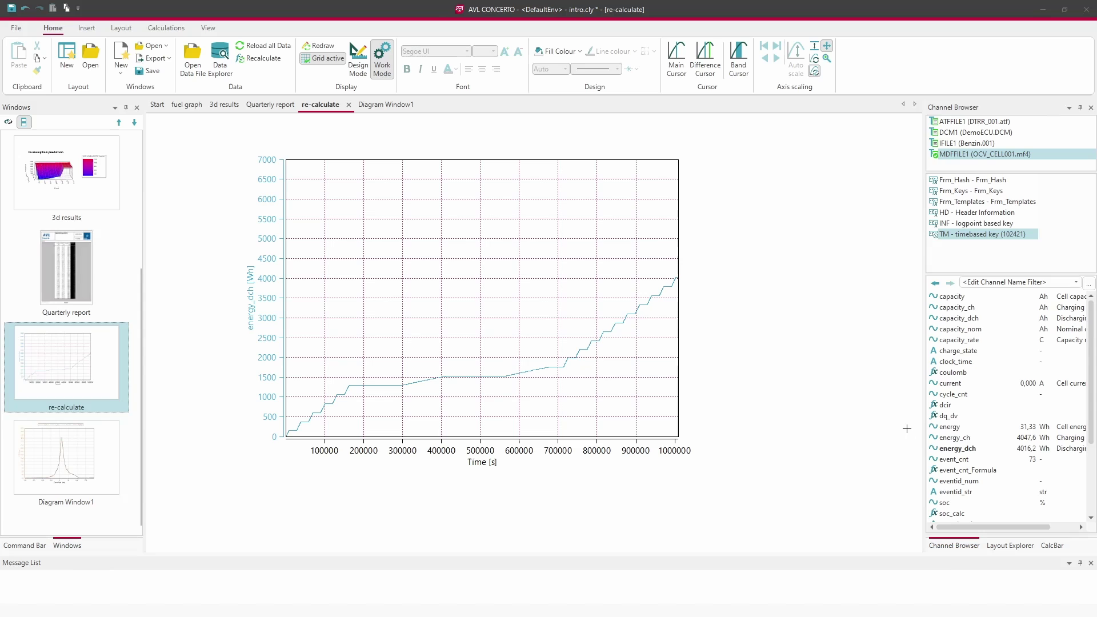
Start a new formula from the energy channel, then close the calculator unchanged.
right_click(942, 427)
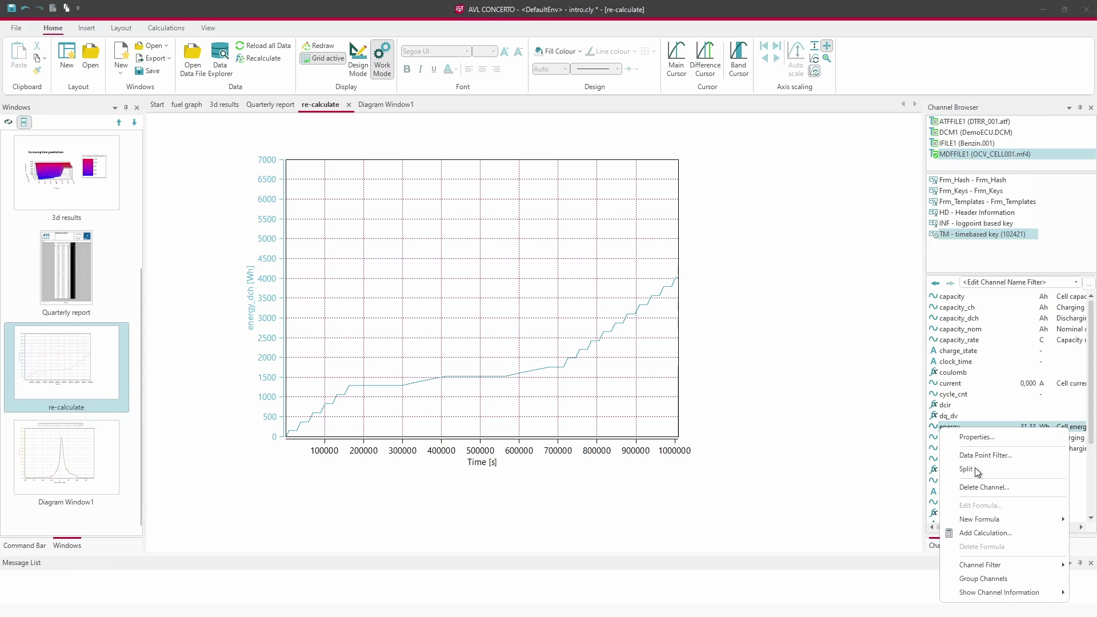
left_click(981, 532)
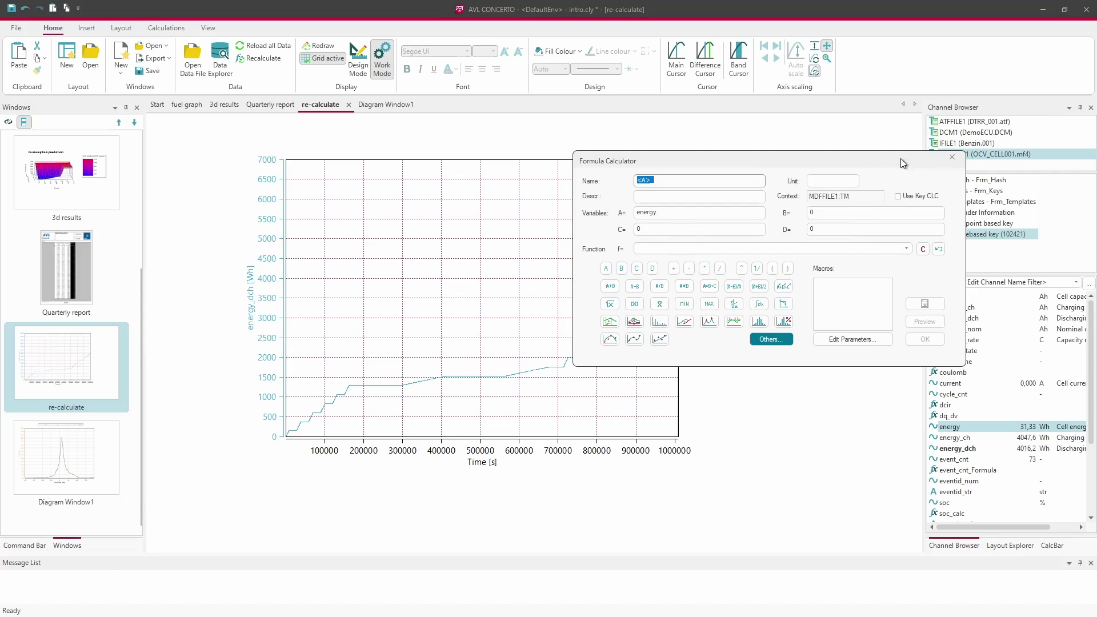
left_click(951, 158)
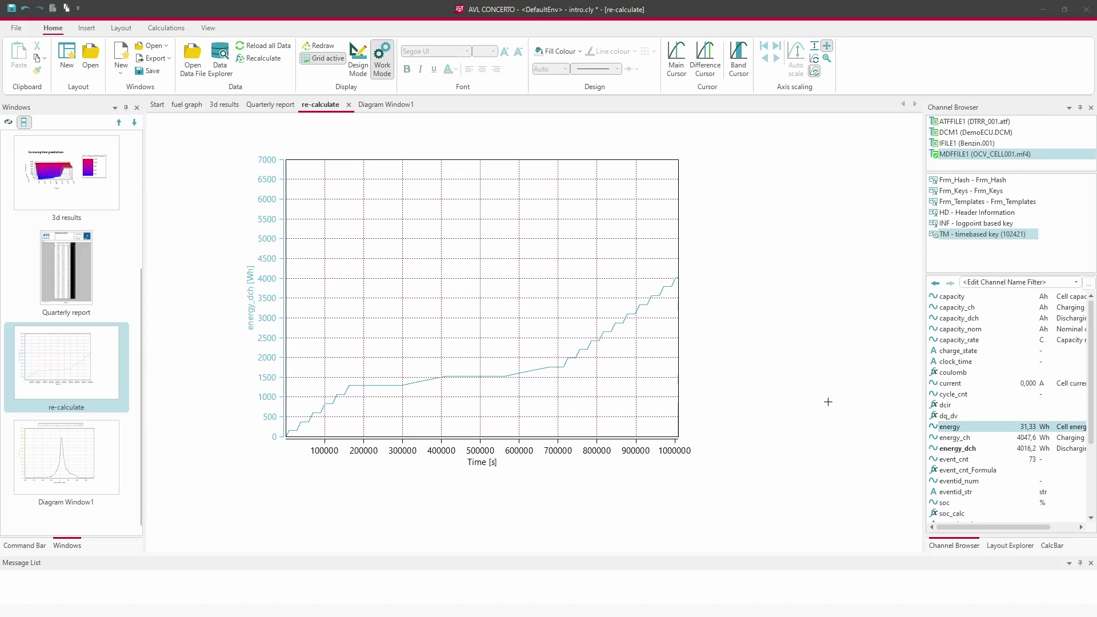
Apply a linear regression to the energy_dch curve from the calculation functions panel.
left_click(1056, 549)
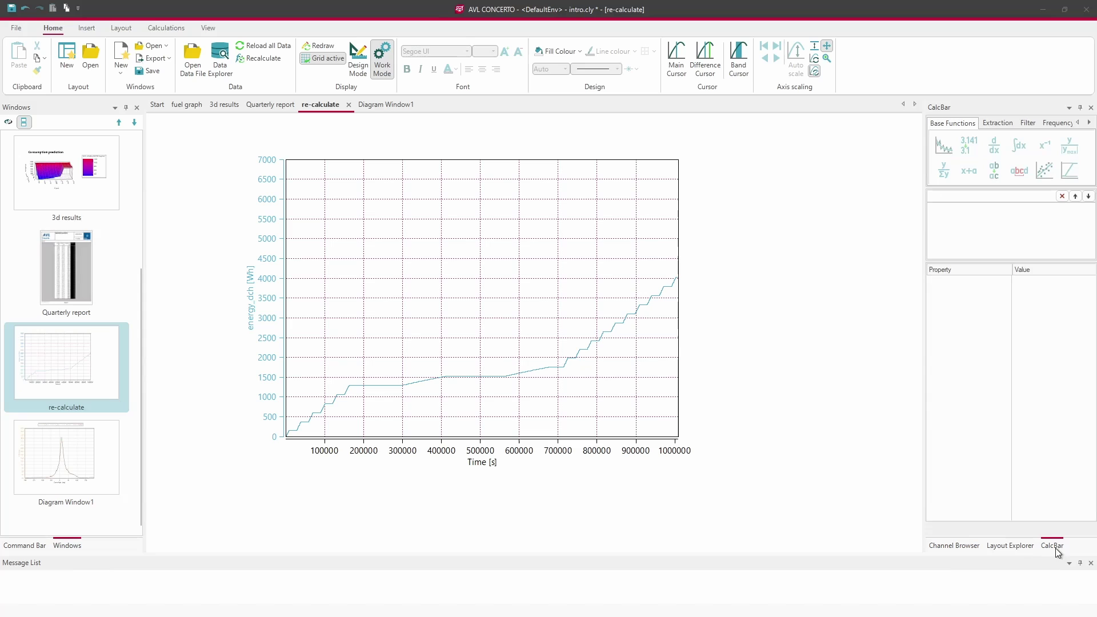
left_click(615, 328)
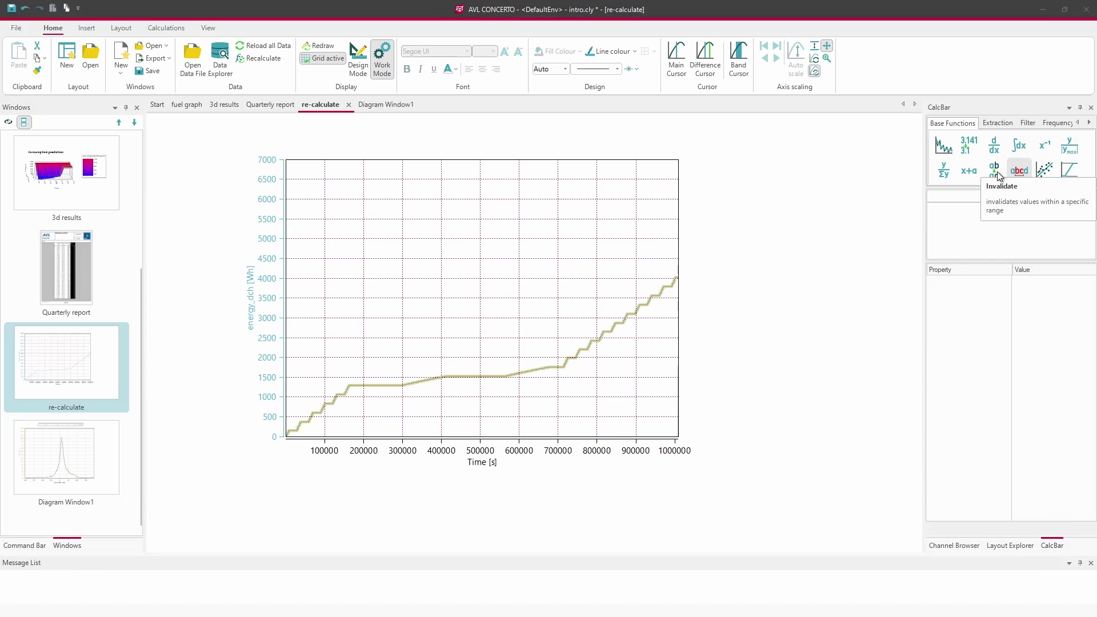
left_click(1044, 172)
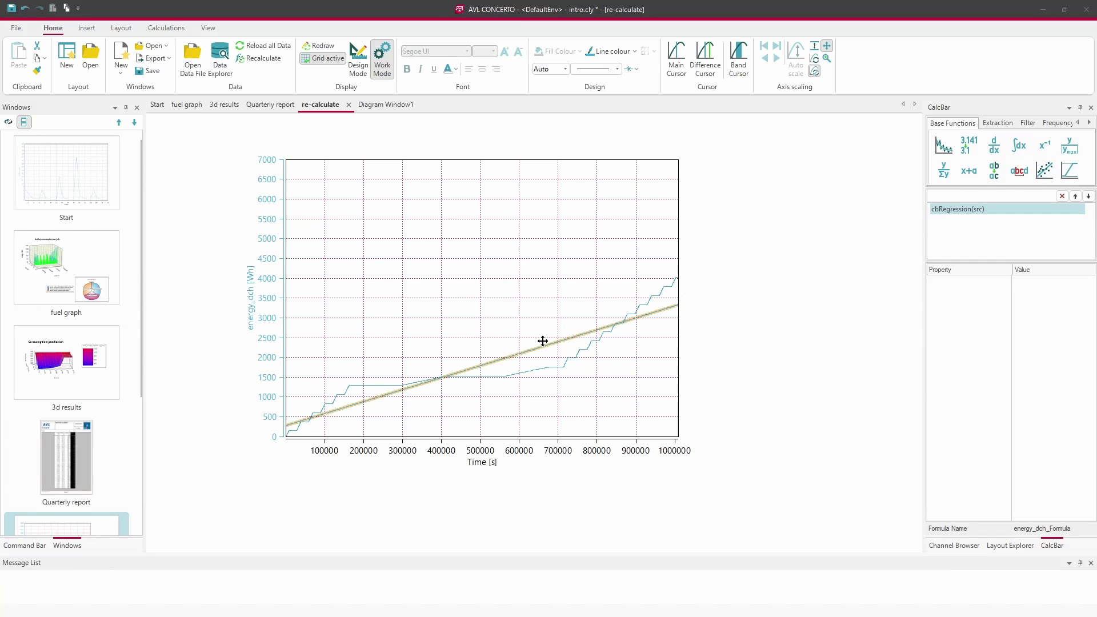
left_click(753, 321)
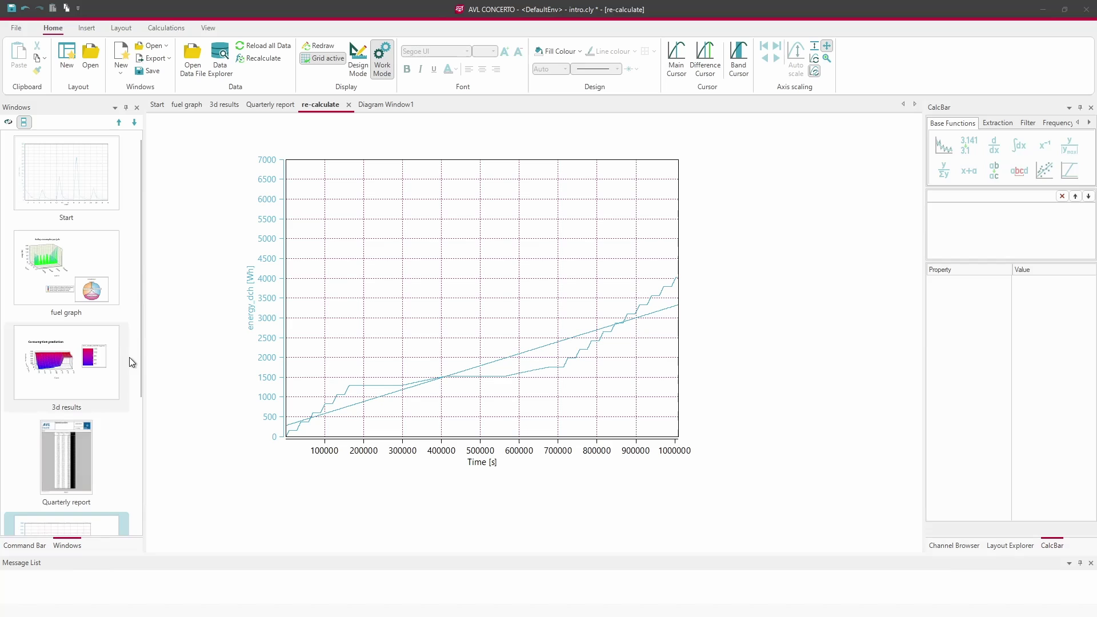
scroll(126, 373, "down", 3)
Open Diagram Window1 and advance its cylinder pressure curves from cycle 29 to 41.
left_click(91, 460)
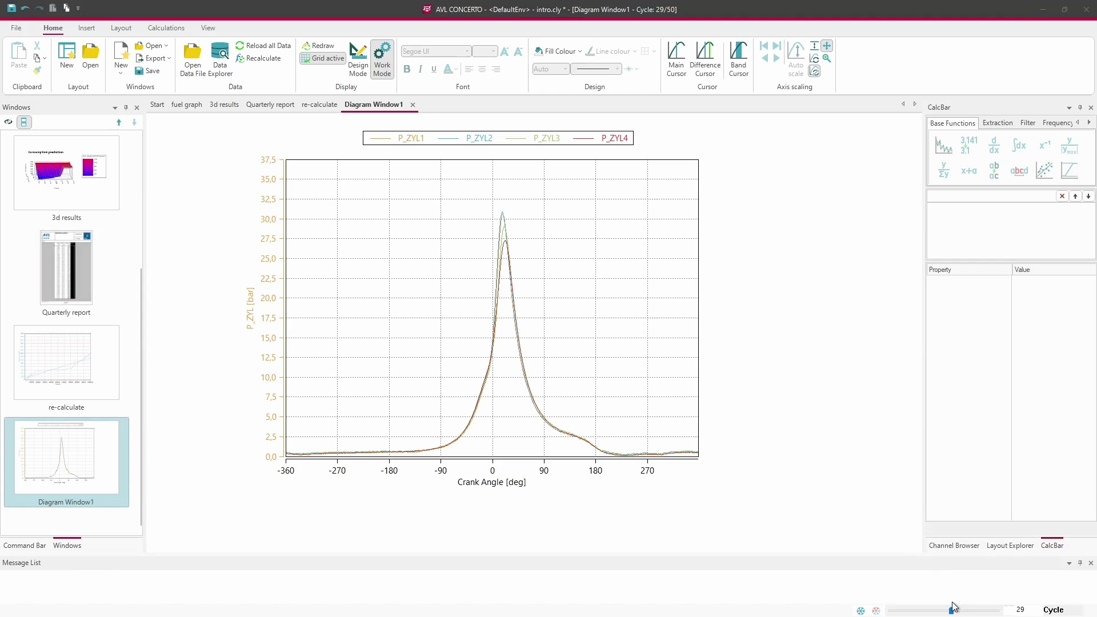
left_click_drag(951, 610, 976, 609)
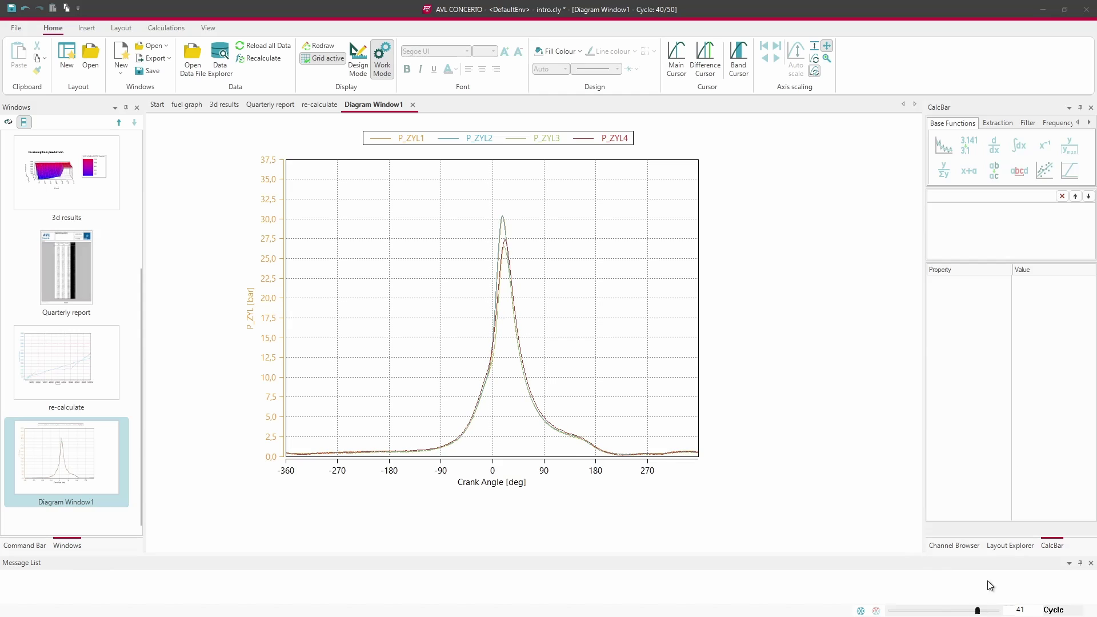
left_click(953, 545)
Preview the P_ZYL1 channel's graph across cycles, then close the preview.
left_click(932, 296)
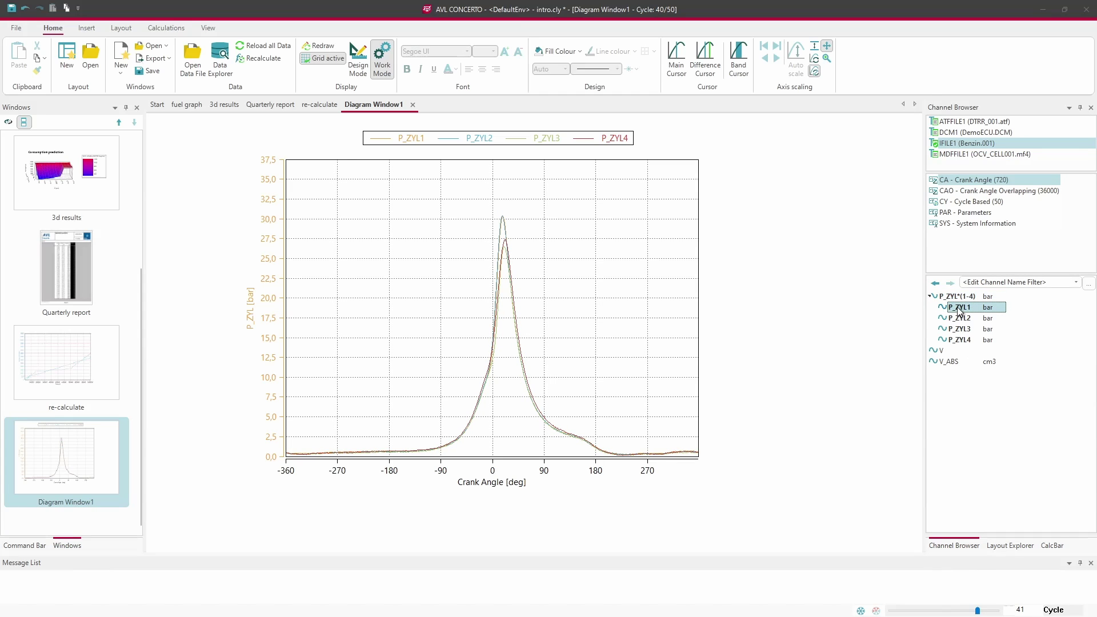
double_click(958, 309)
left_click_drag(838, 412, 875, 413)
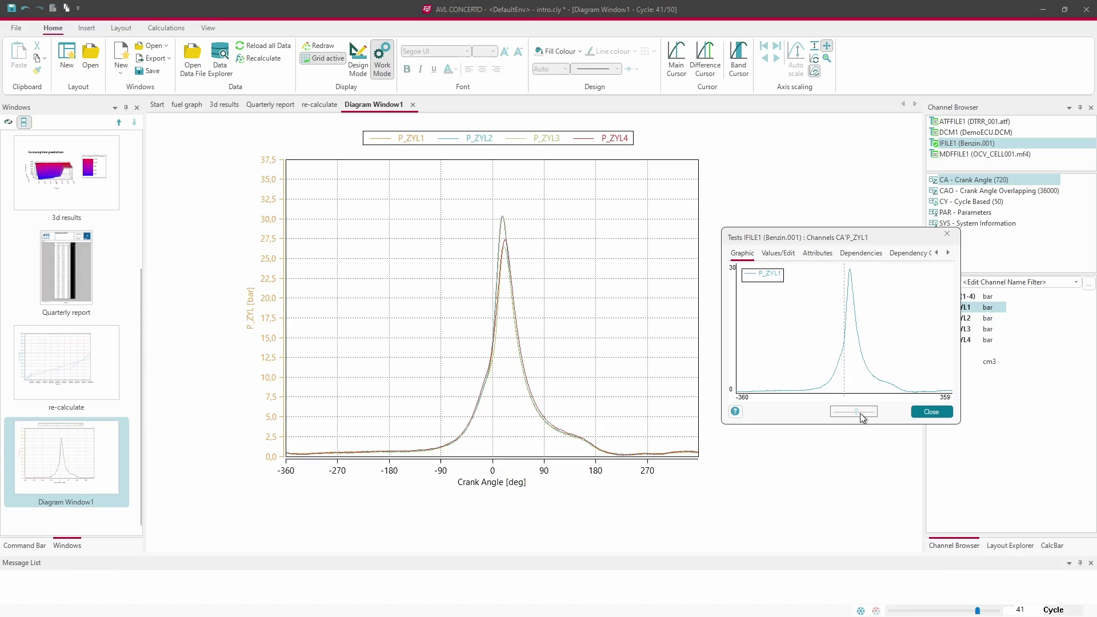
left_click(945, 233)
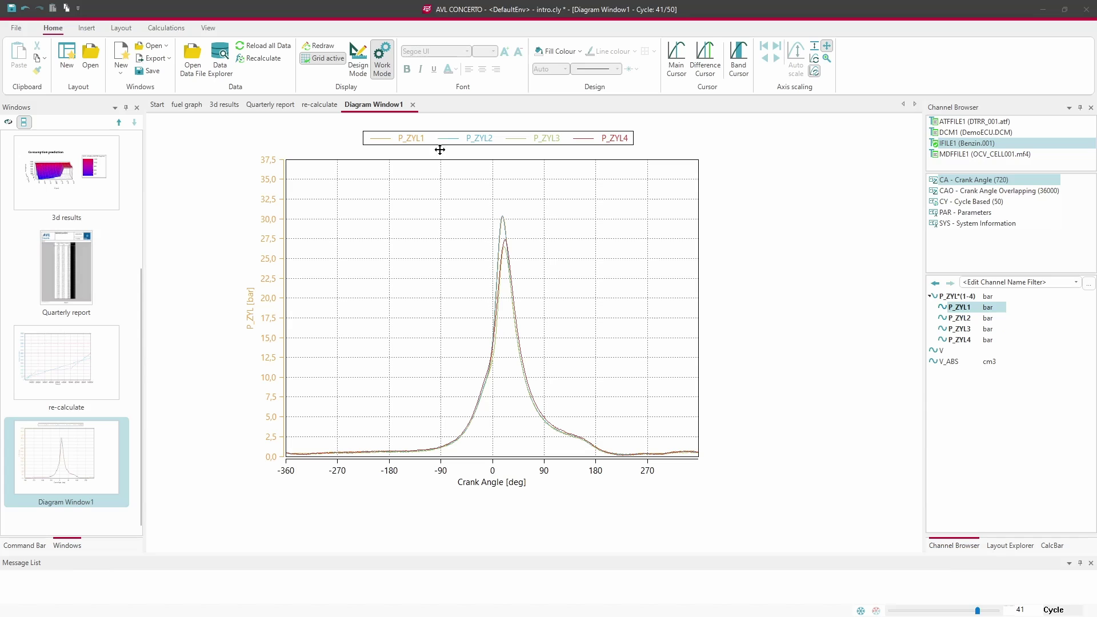
left_click(172, 28)
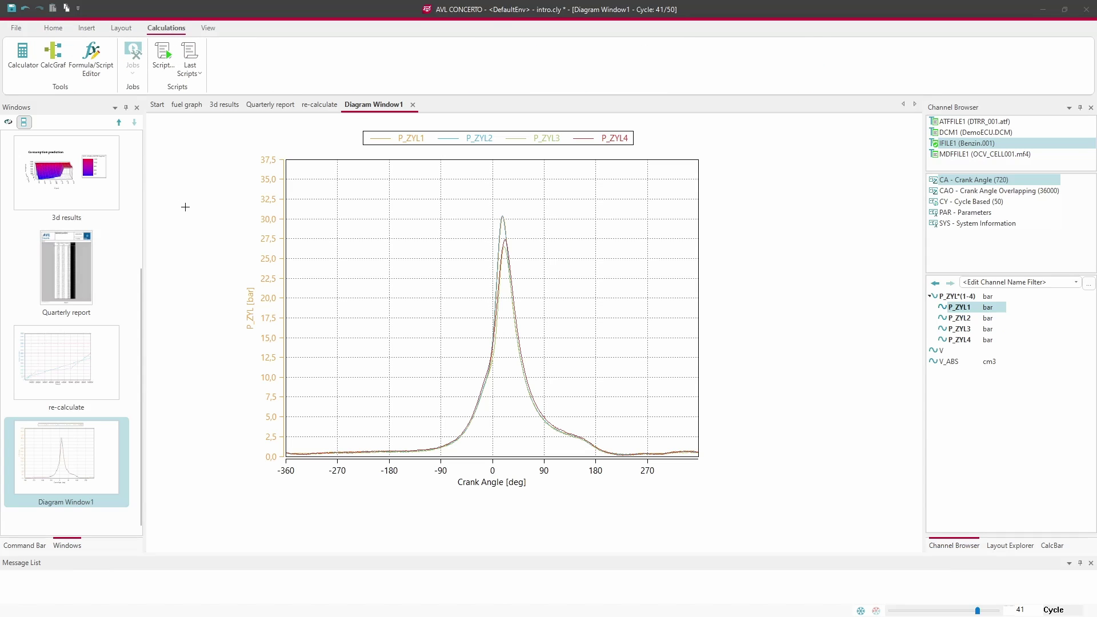
Open create new window.py in the Formula/Script Editor and run it.
left_click(90, 73)
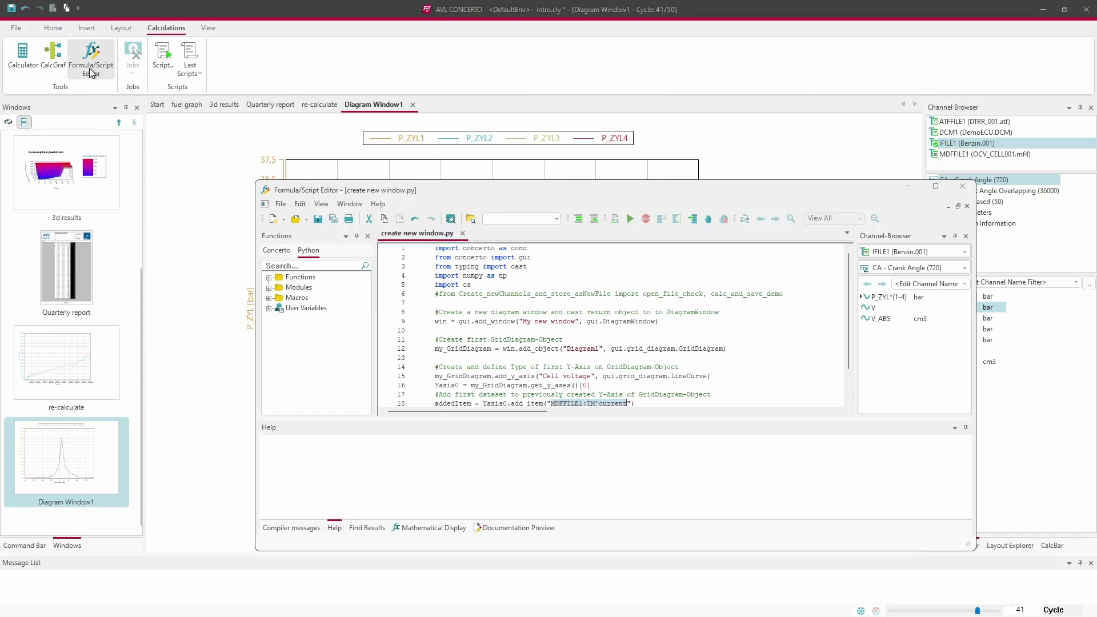
scroll(485, 330, "down", 1)
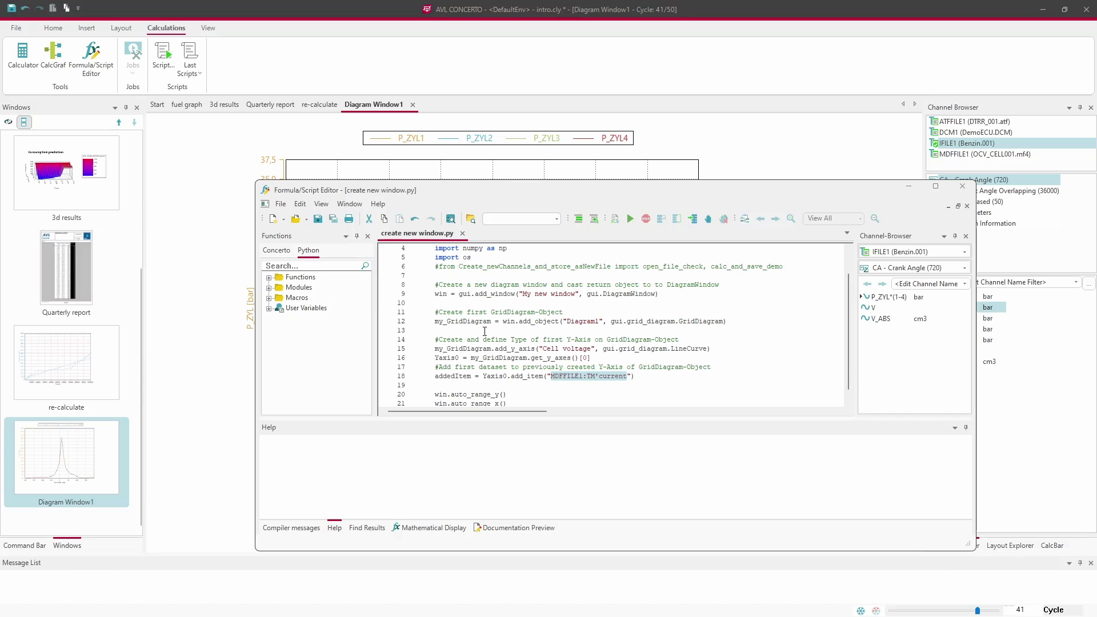
scroll(478, 331, "up", 1)
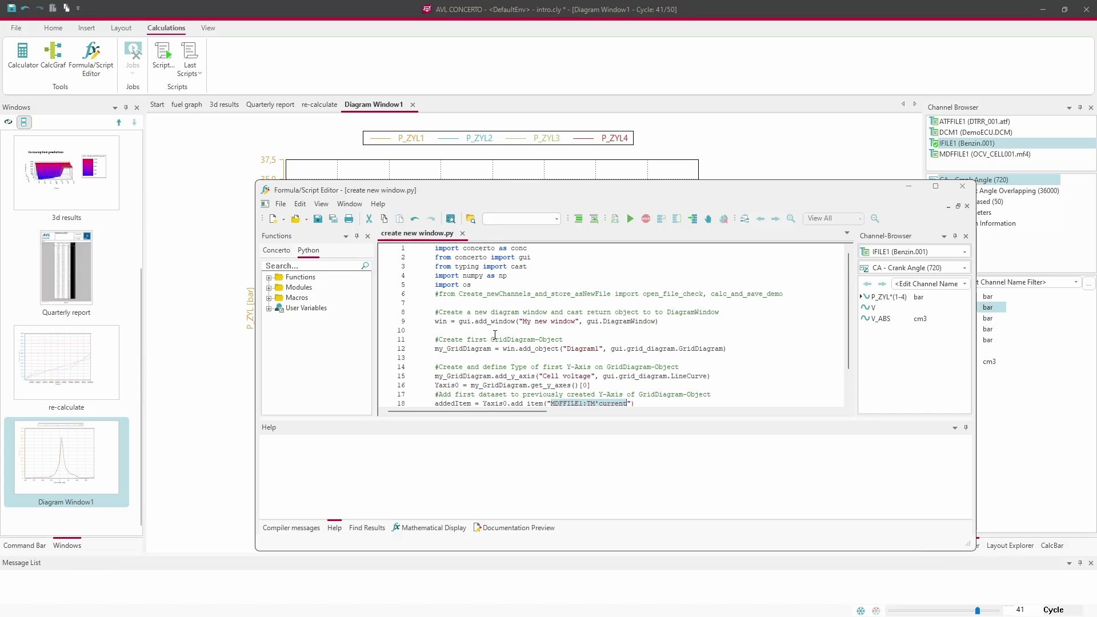
left_click(630, 219)
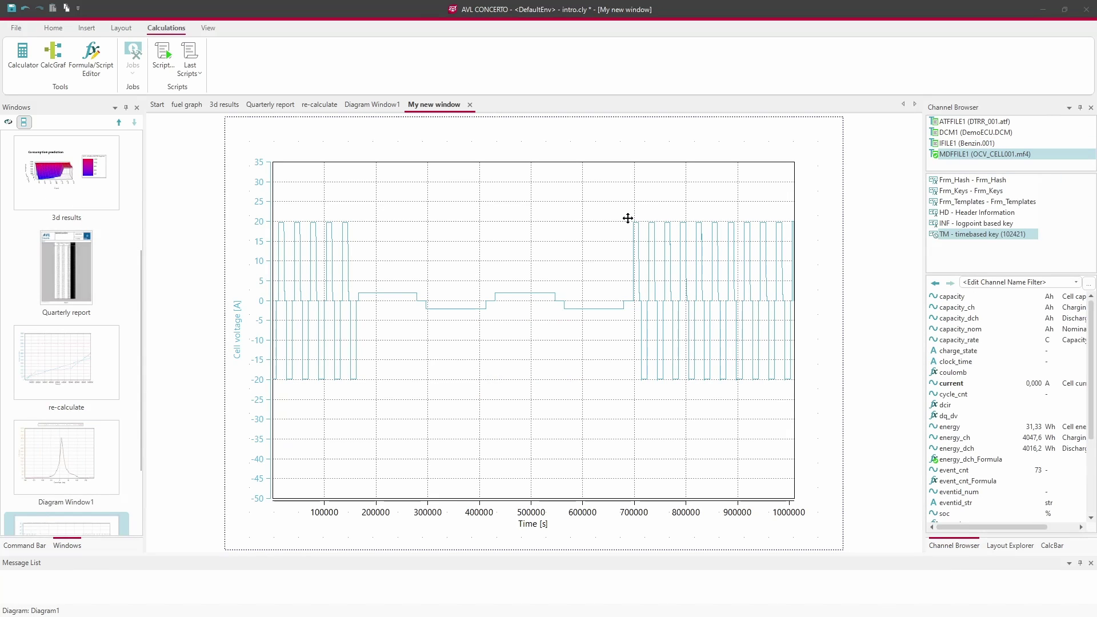
Enable the Main Cursor, set it at about 411090 s, then return to Work Mode.
left_click(283, 359)
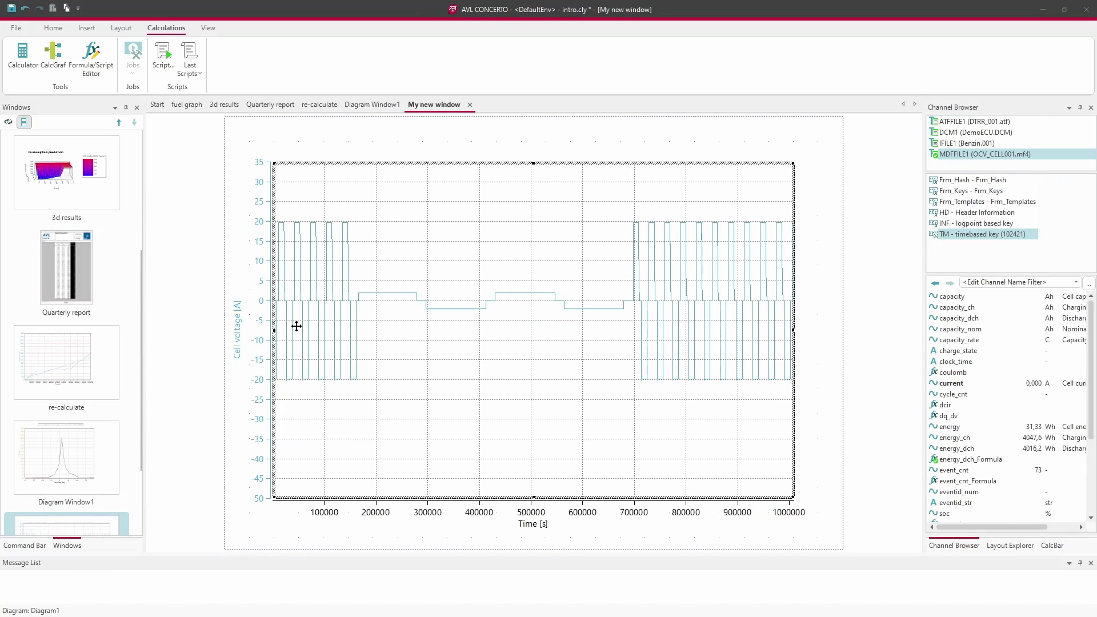
left_click(52, 27)
left_click(676, 58)
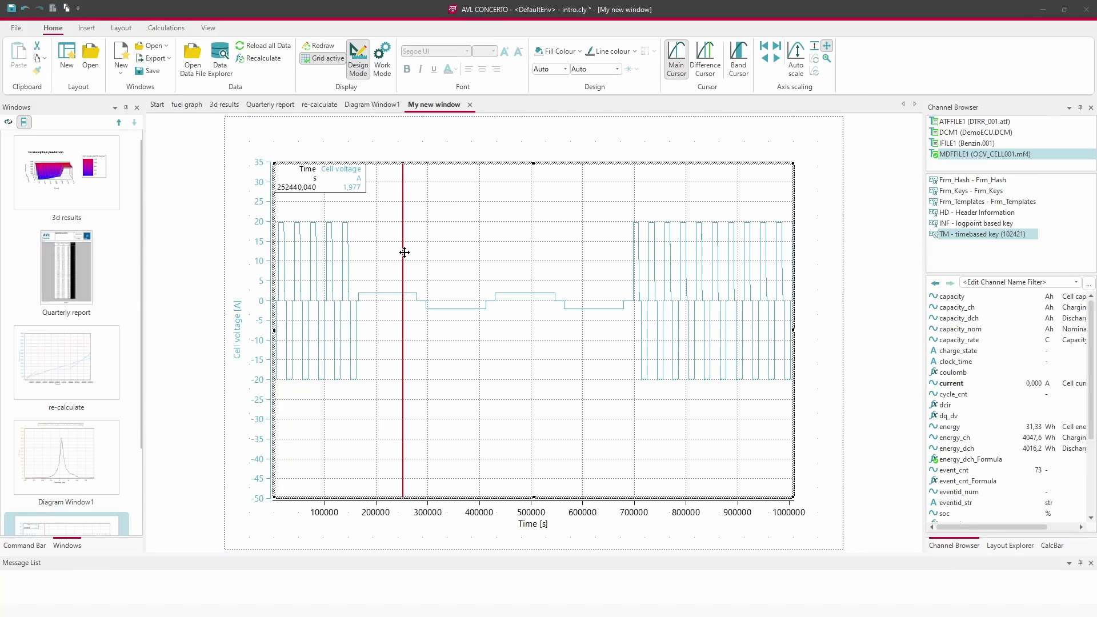
left_click_drag(405, 253, 485, 258)
left_click(663, 252)
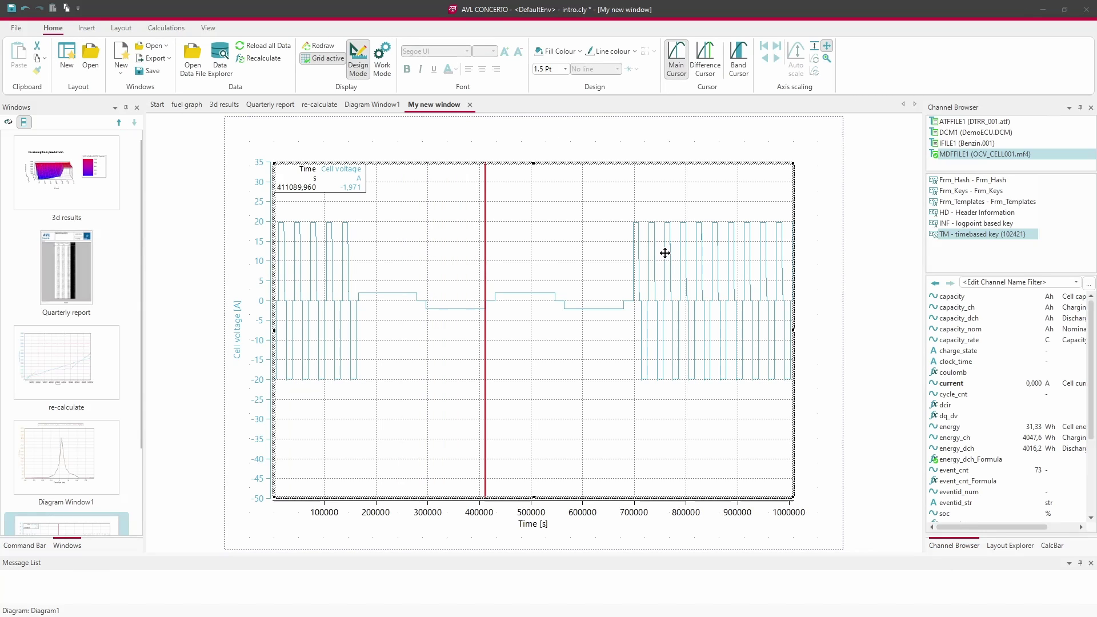
left_click(382, 62)
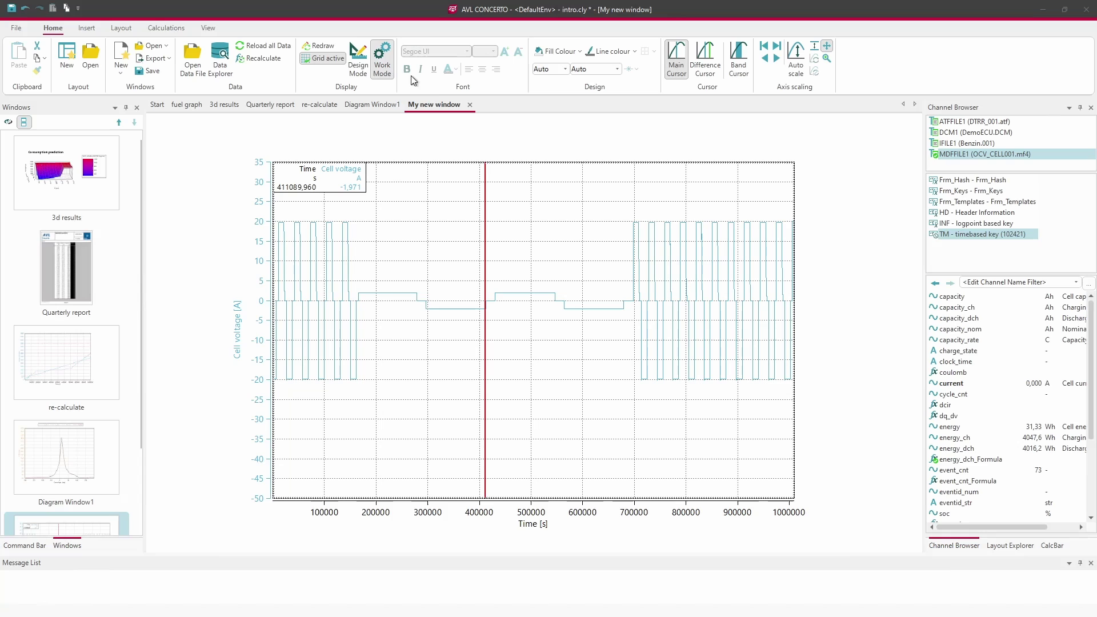
left_click(846, 182)
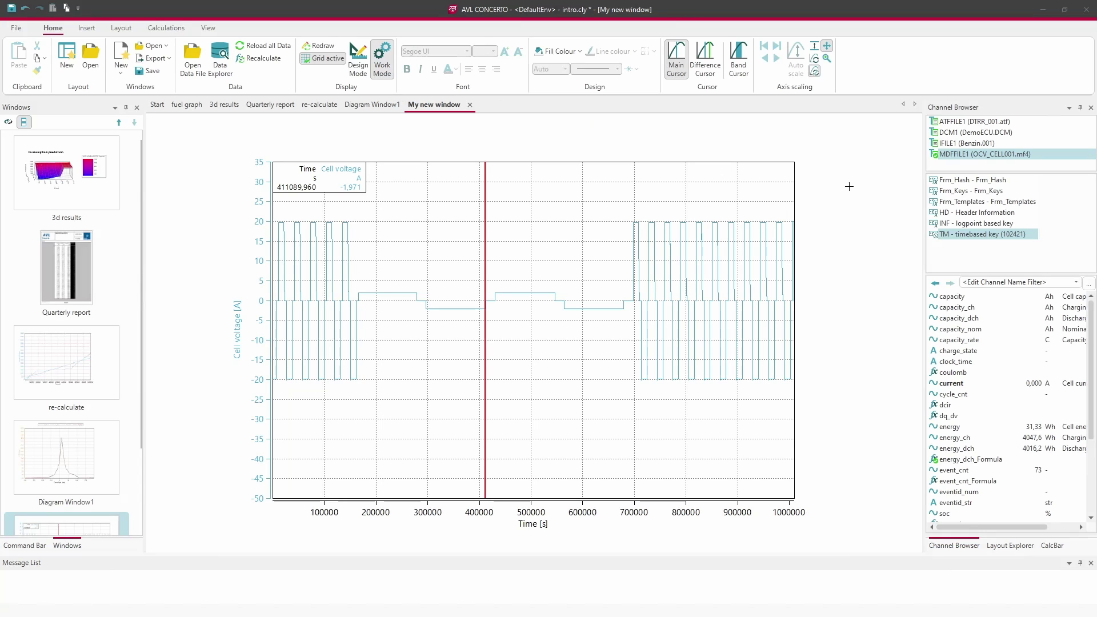